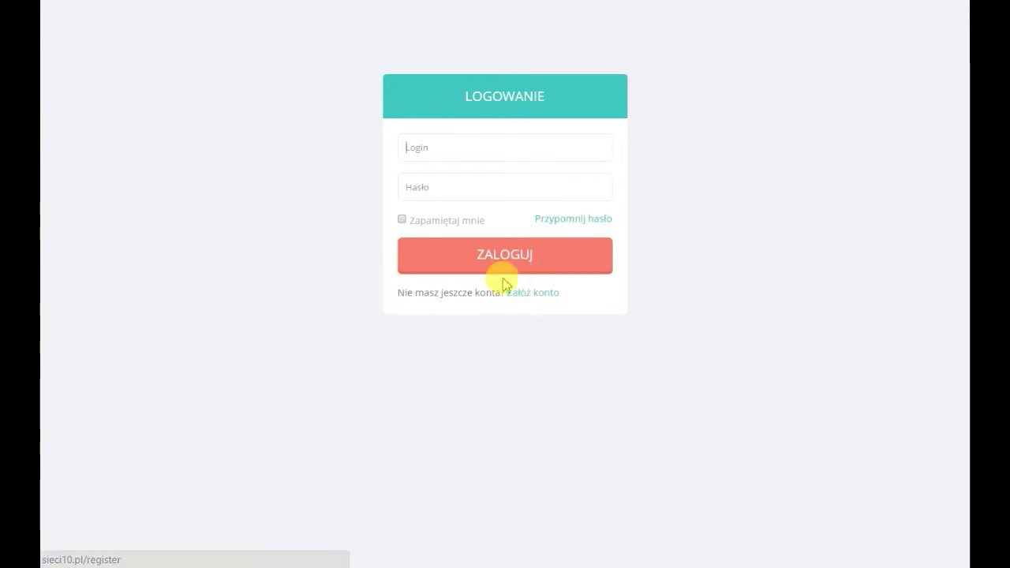
# Leave the registration form and sign in with the account login and password.
pyautogui.click(549, 295)
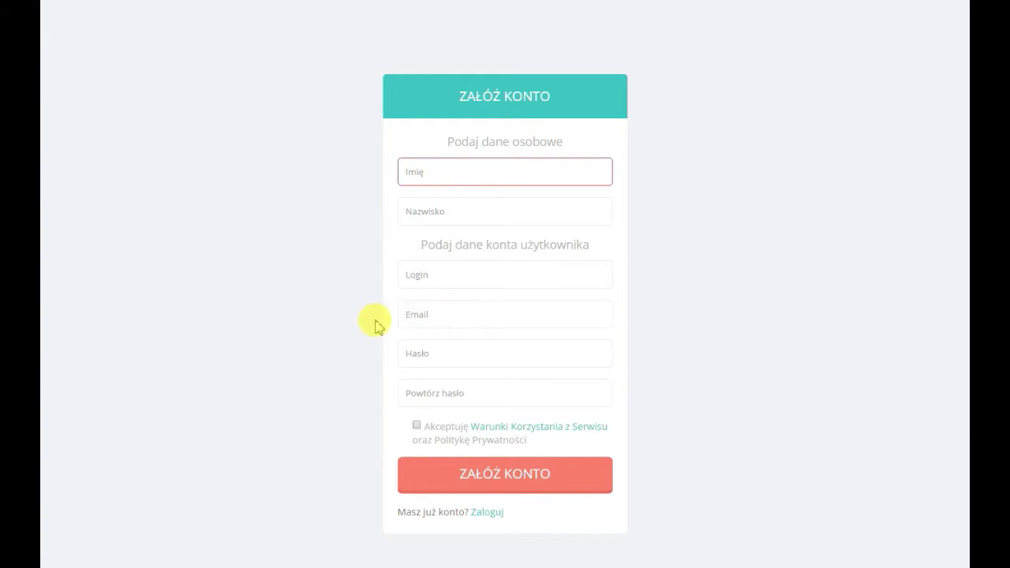
pyautogui.click(487, 512)
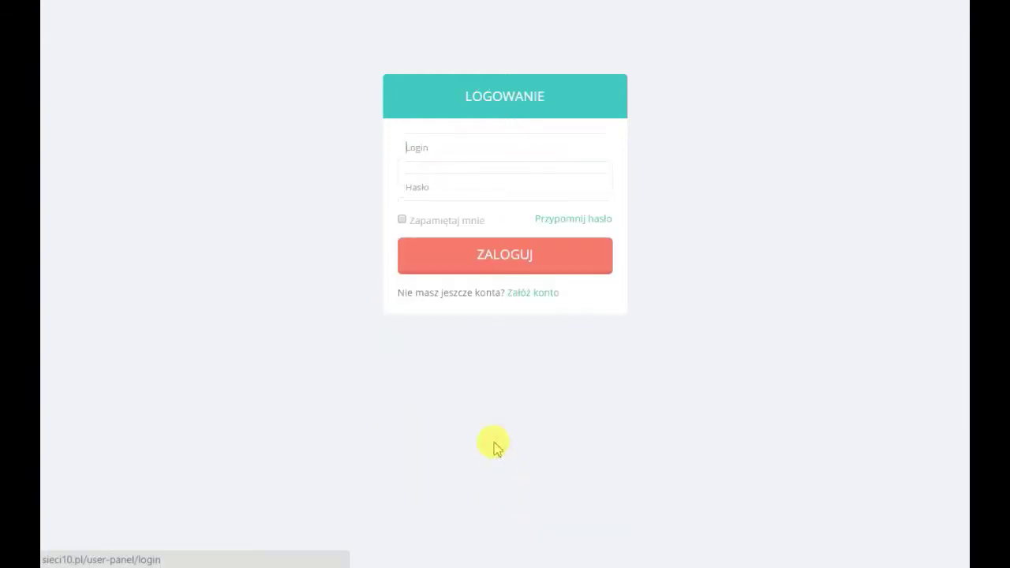
pyautogui.click(430, 162)
pyautogui.write('CK')
pyautogui.press('Tab')
pyautogui.write('••••••')
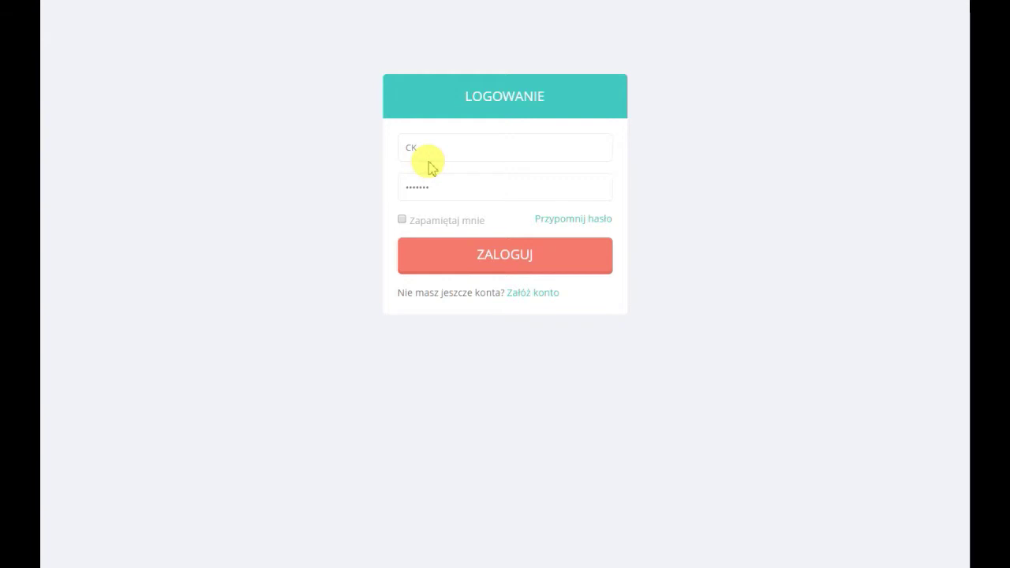
pyautogui.press('Return')
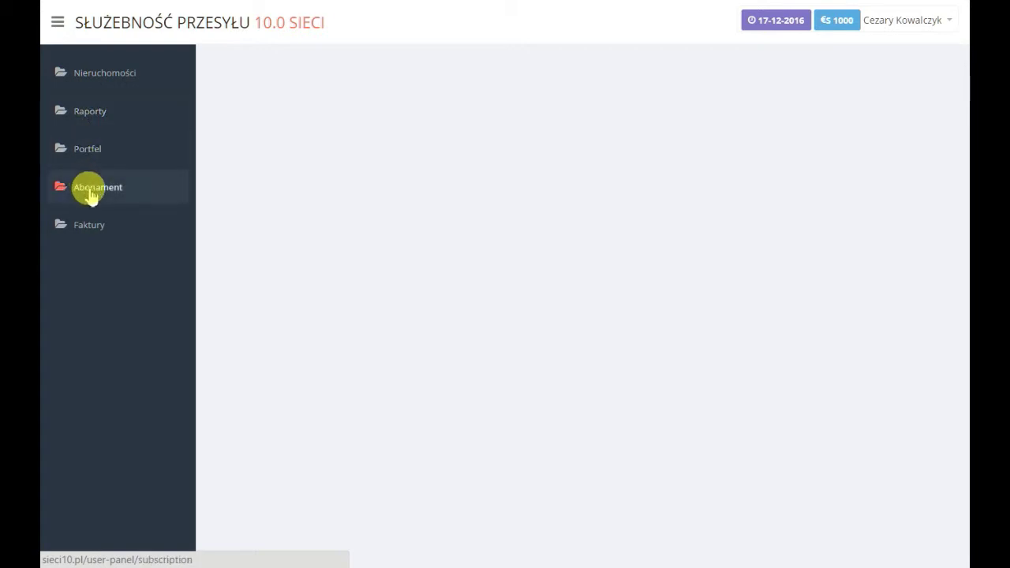
# Show the empty Nieruchomości property list from the left sidebar.
pyautogui.click(75, 75)
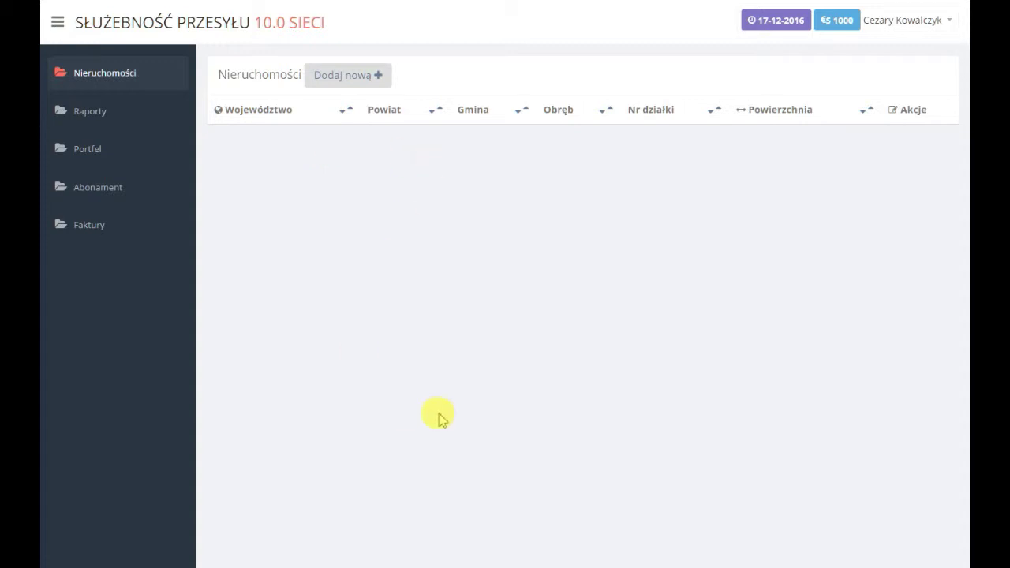
# Start a new property entry with 'Dodaj nową +' and glance over the blank form.
pyautogui.click(365, 77)
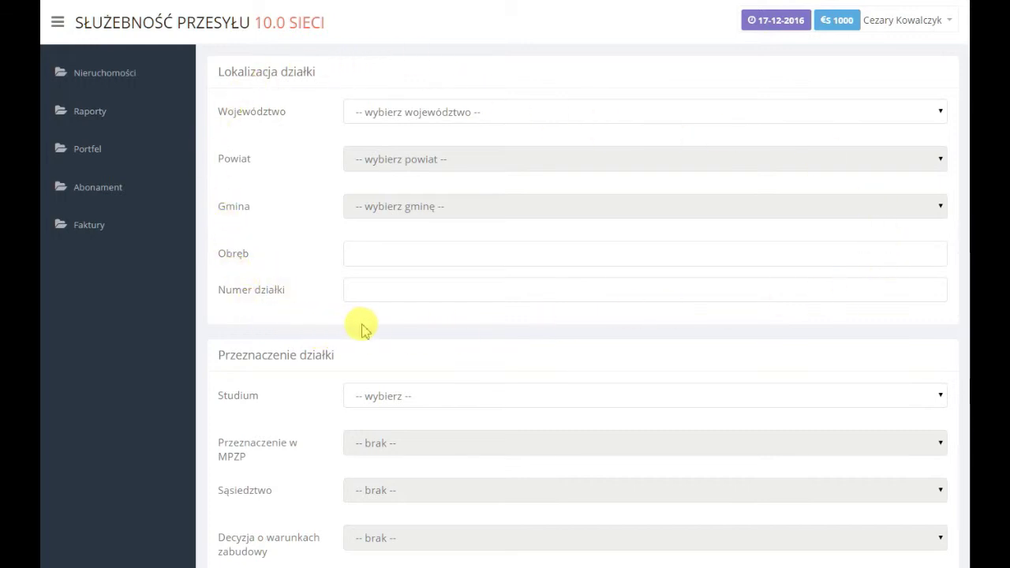
pyautogui.scroll(-3, 368, 398)
pyautogui.scroll(3, 367, 402)
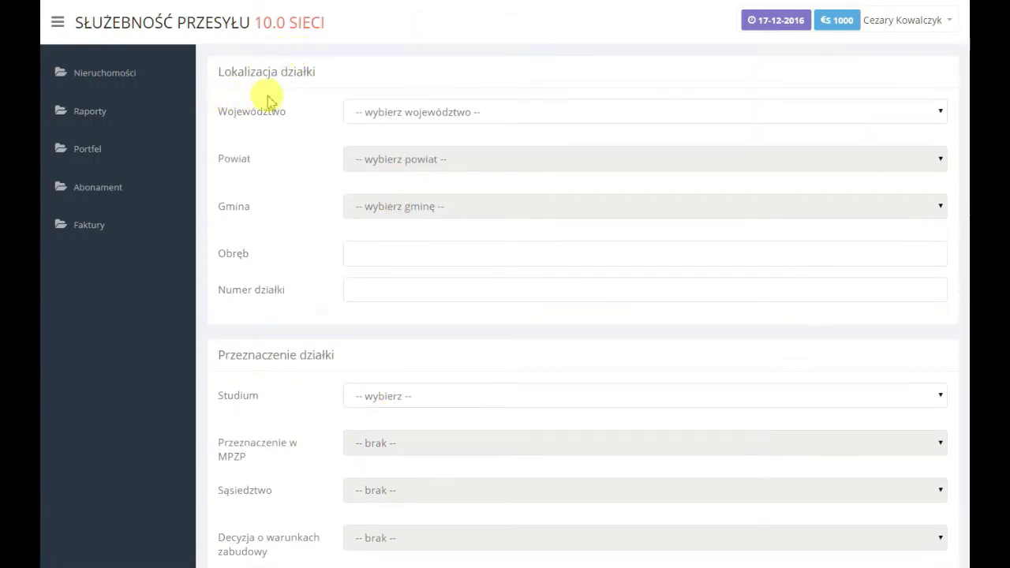
# Choose warmińsko-mazurskie, Powiat nidzicki and Kozłowo gm. wiejska as province, county and municipality.
pyautogui.click(477, 117)
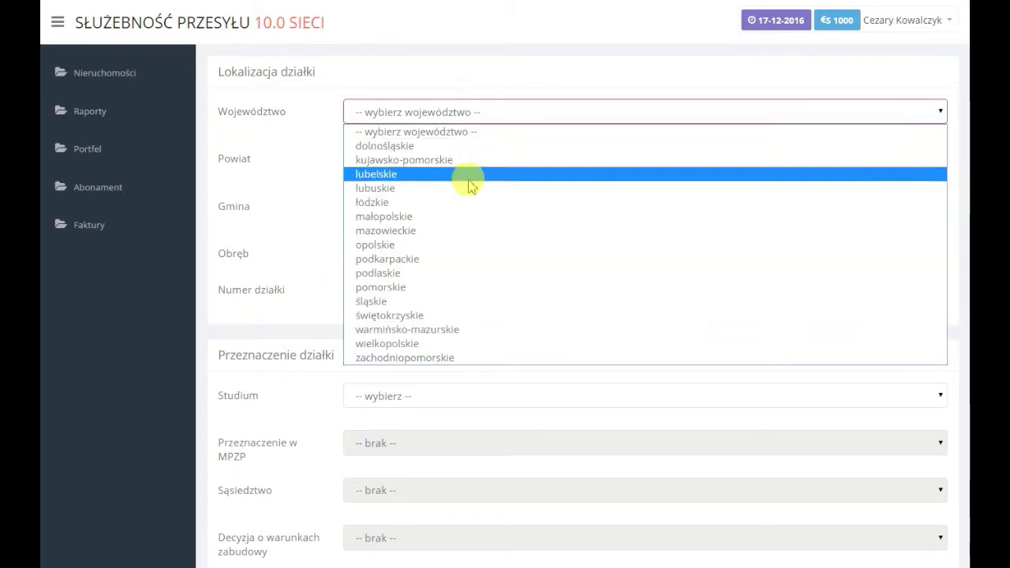
pyautogui.click(454, 329)
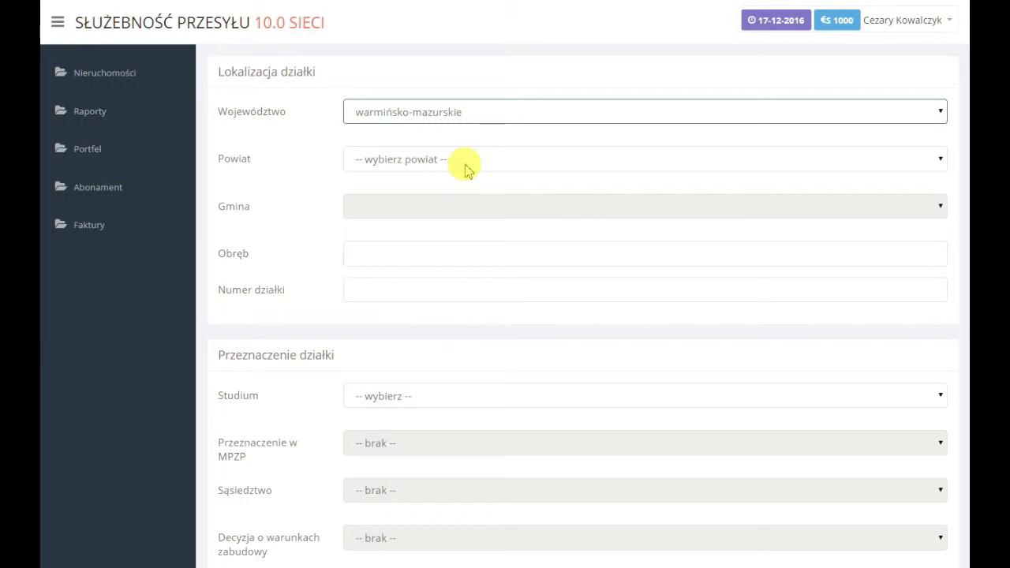
pyautogui.click(463, 165)
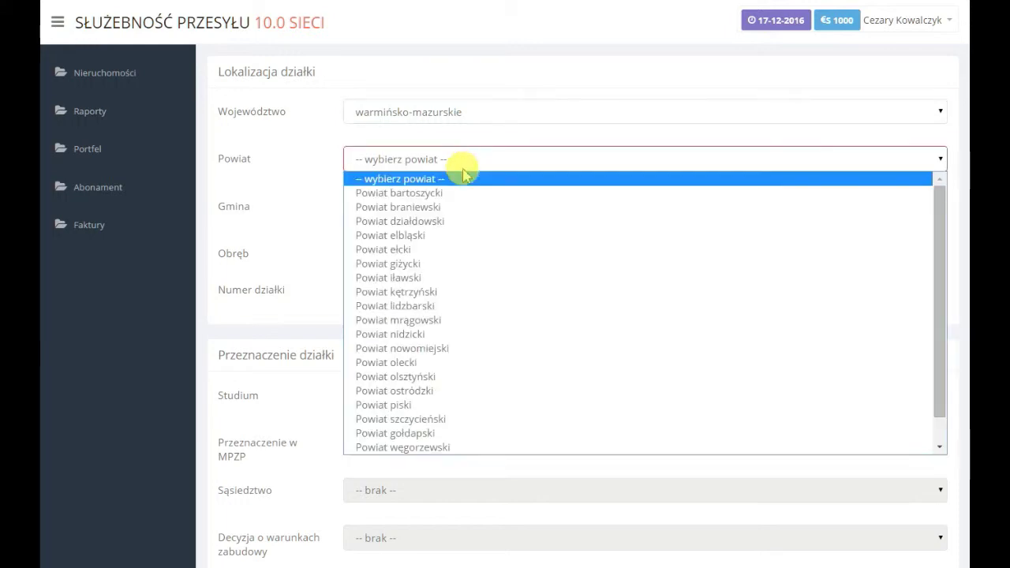
pyautogui.scroll(-1, 451, 319)
pyautogui.scroll(1, 451, 320)
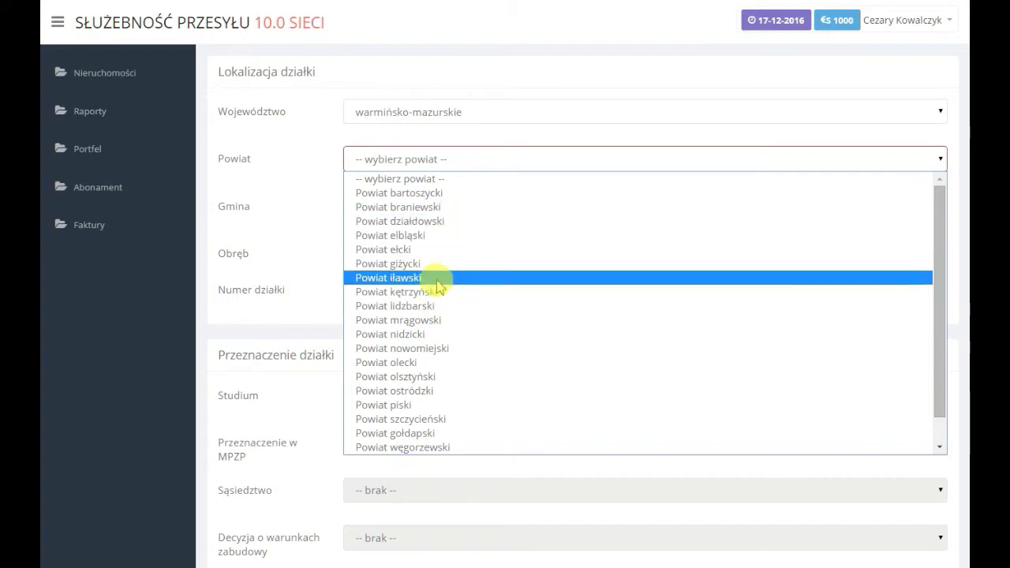
pyautogui.click(418, 333)
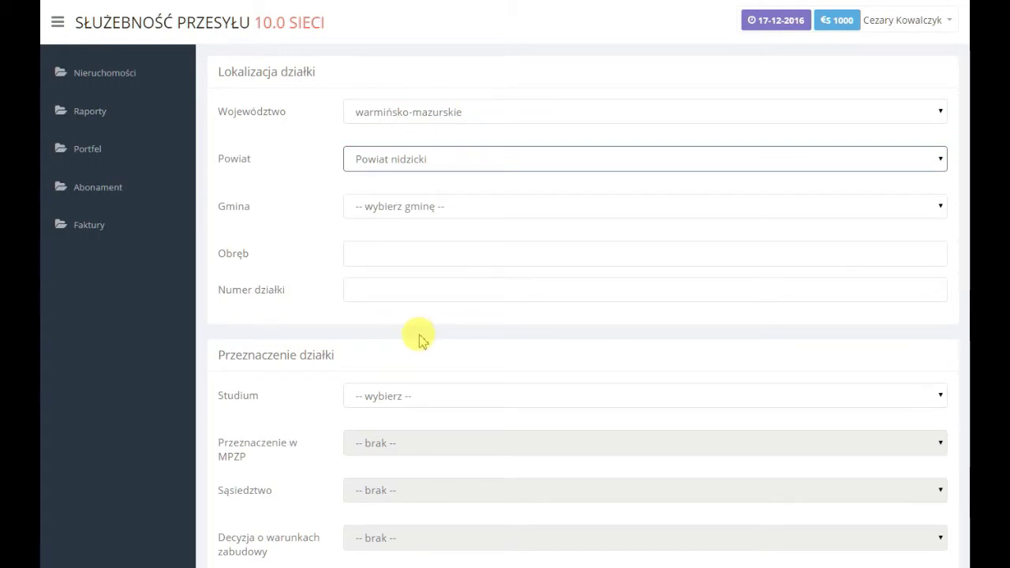
pyautogui.click(440, 212)
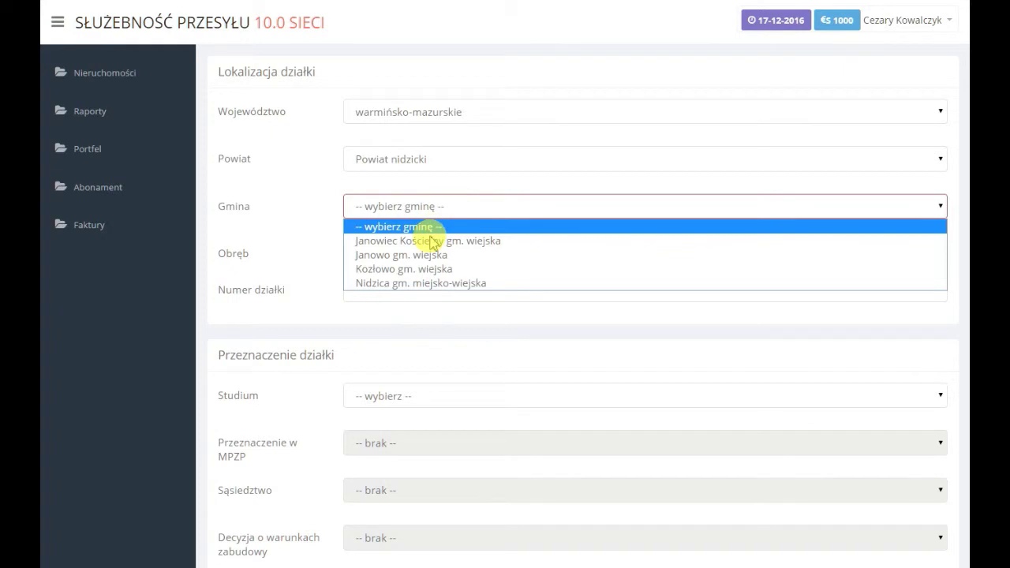
pyautogui.click(386, 272)
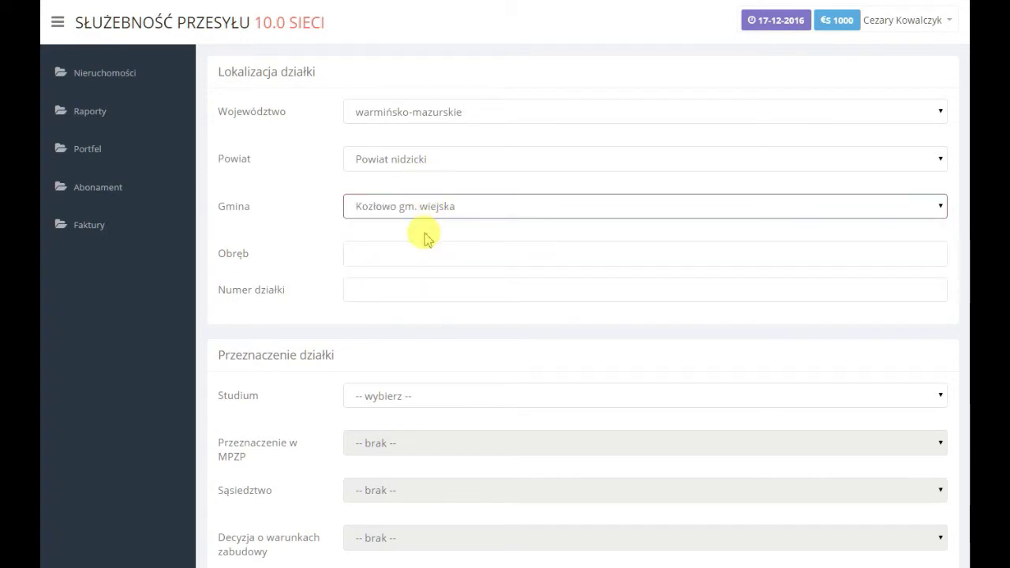
pyautogui.click(413, 254)
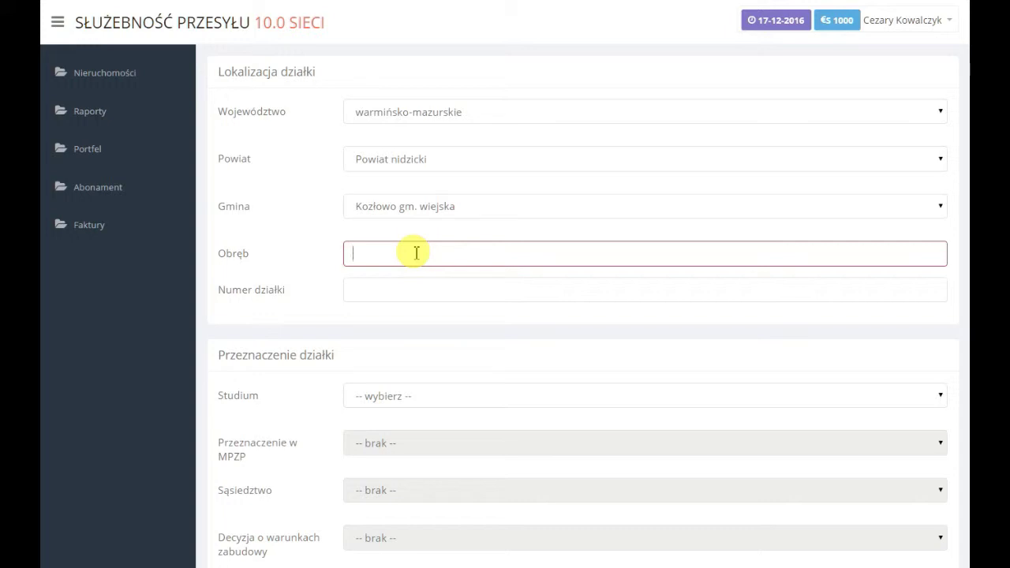
# Enter Obręb 10-Sarnowo and Numer działki 123/4.
pyautogui.write('10-Sarnowo')
pyautogui.click(358, 294)
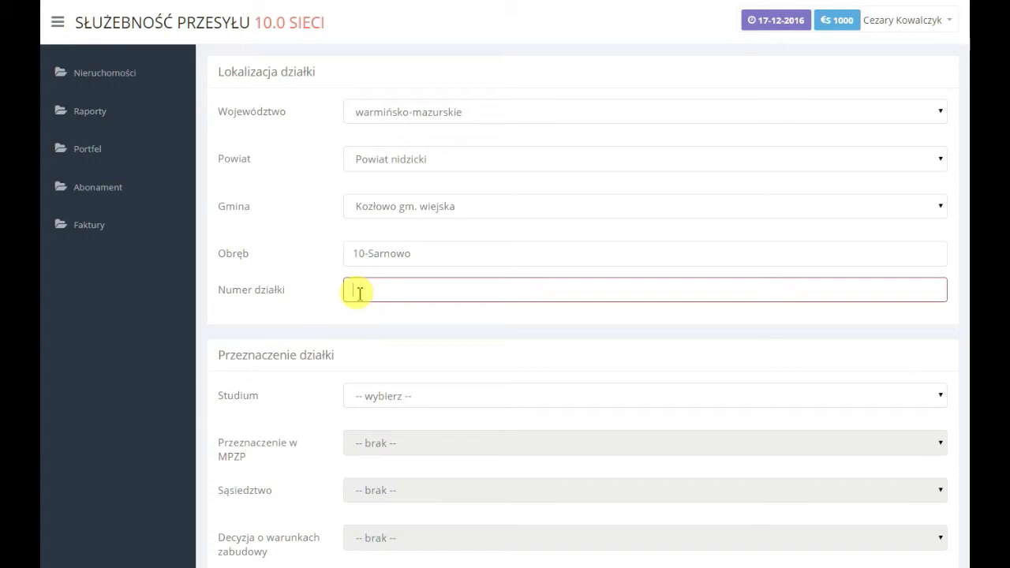
pyautogui.write('123/4')
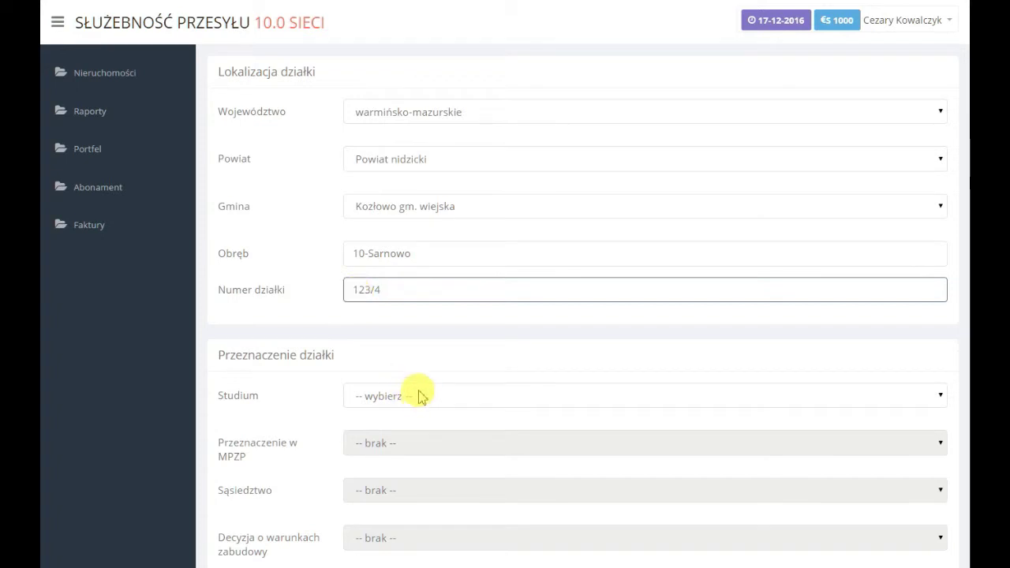
# Set both the Studium and MPZP designations to mieszkalna.
pyautogui.scroll(-2, 418, 396)
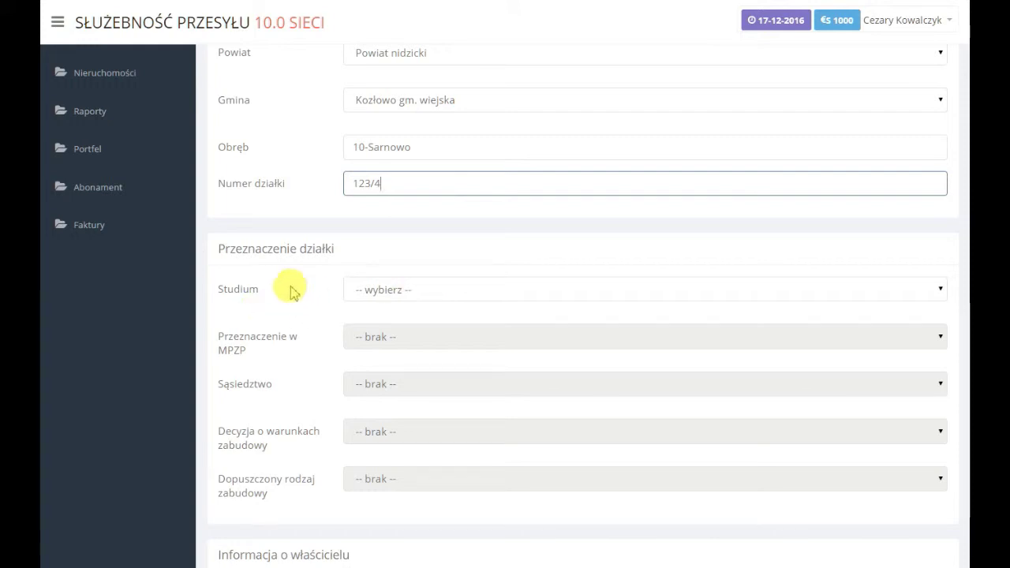
pyautogui.click(421, 292)
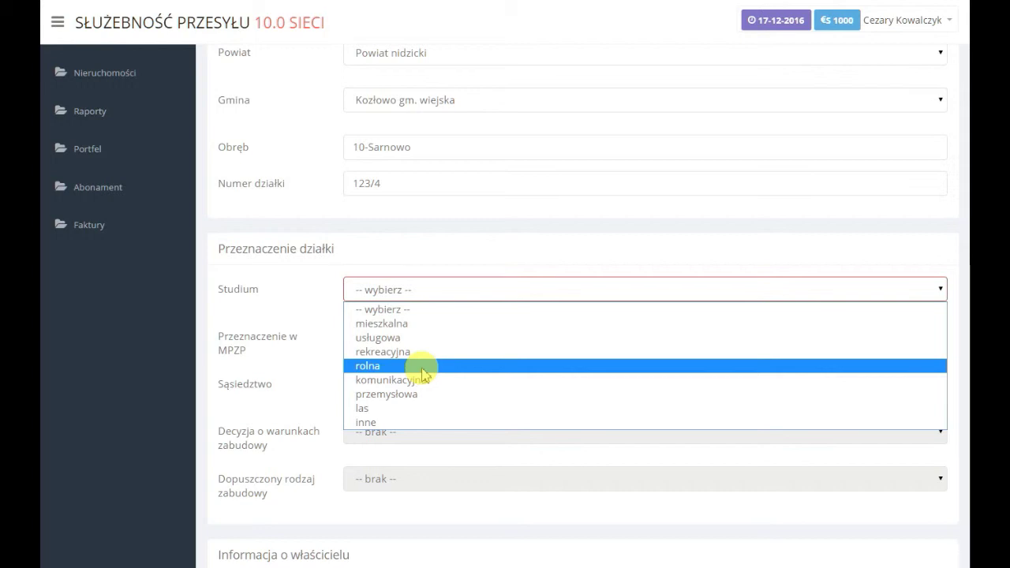
pyautogui.click(411, 329)
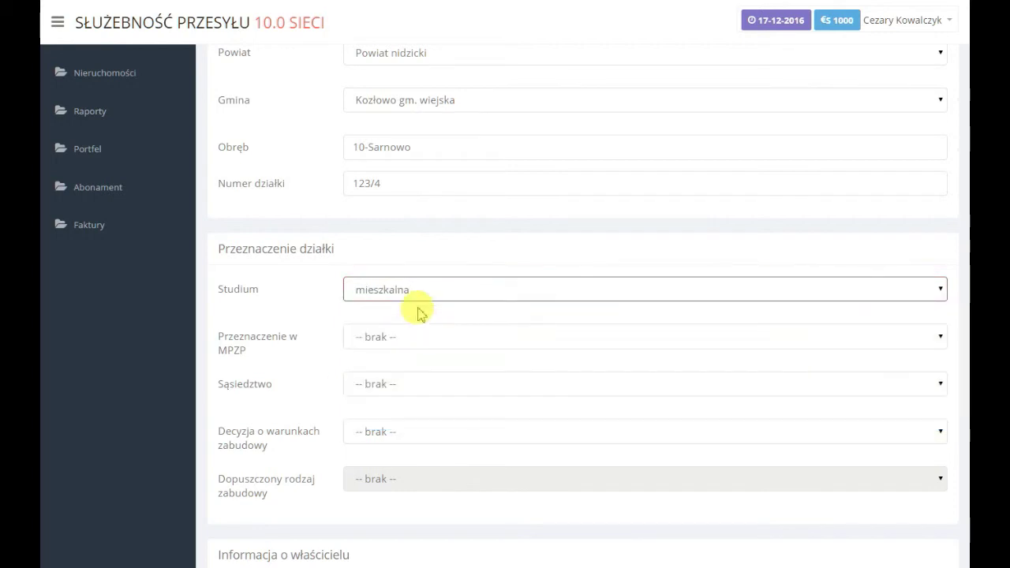
pyautogui.click(425, 345)
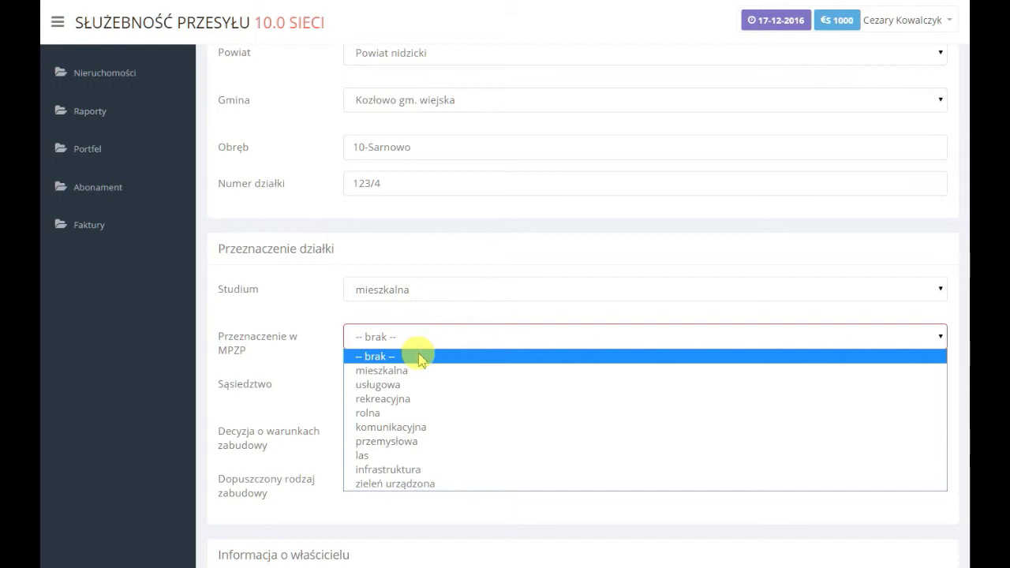
pyautogui.click(419, 358)
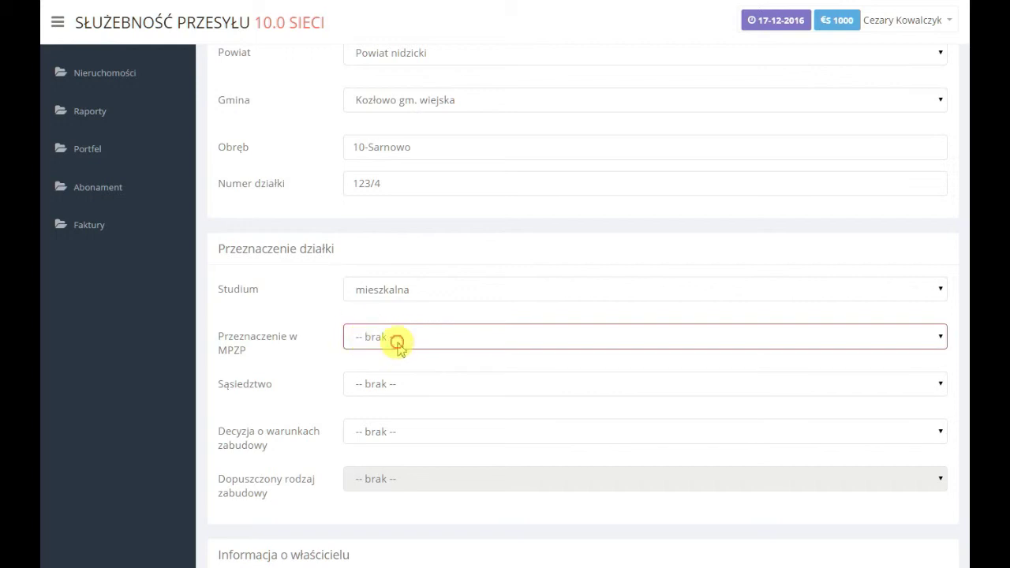
pyautogui.click(395, 343)
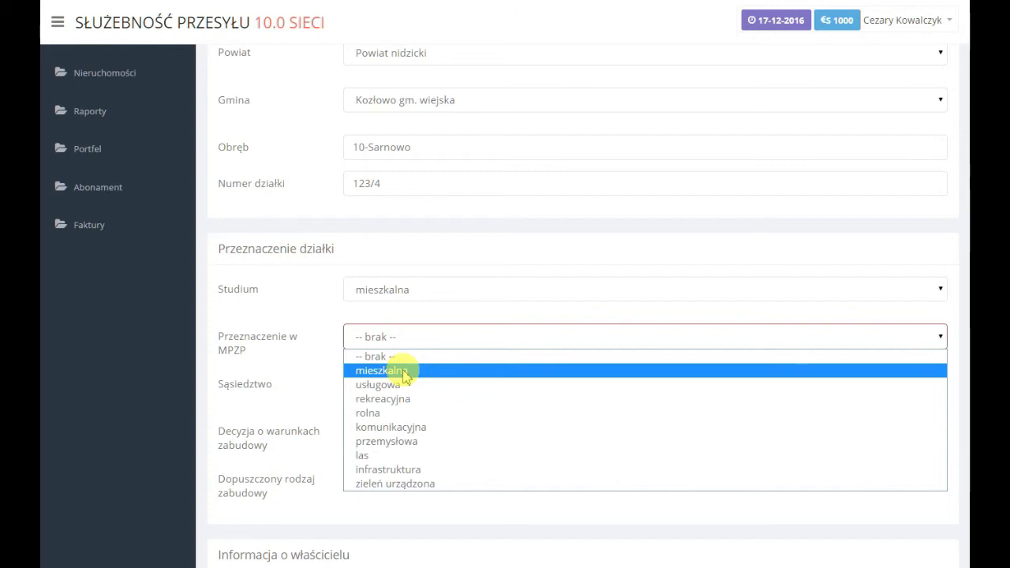
pyautogui.click(403, 372)
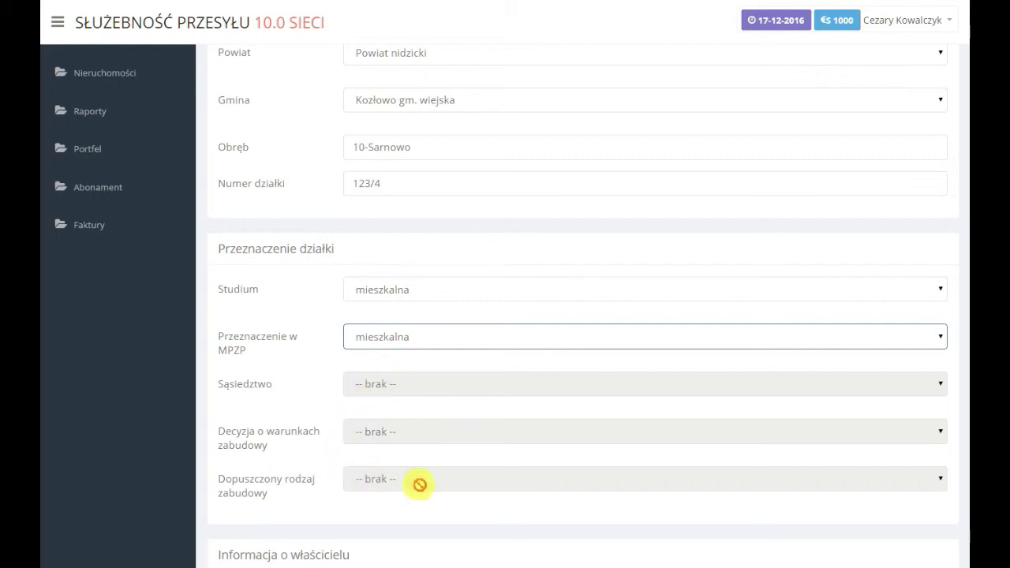
# Reset MPZP to -- brak --, try Sąsiedztwo options and mark the decision brak.
pyautogui.click(421, 337)
pyautogui.click(413, 357)
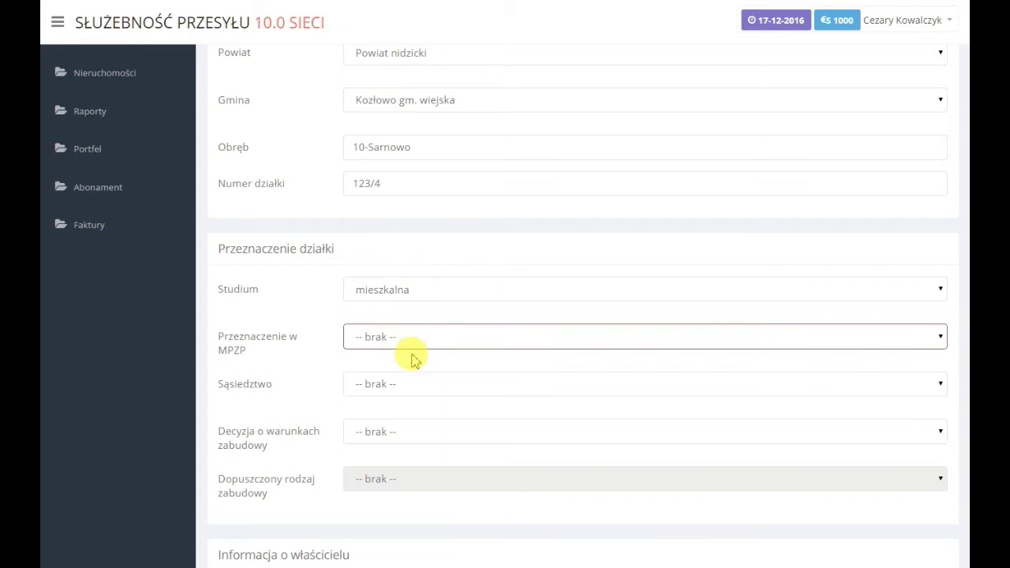
pyautogui.click(419, 387)
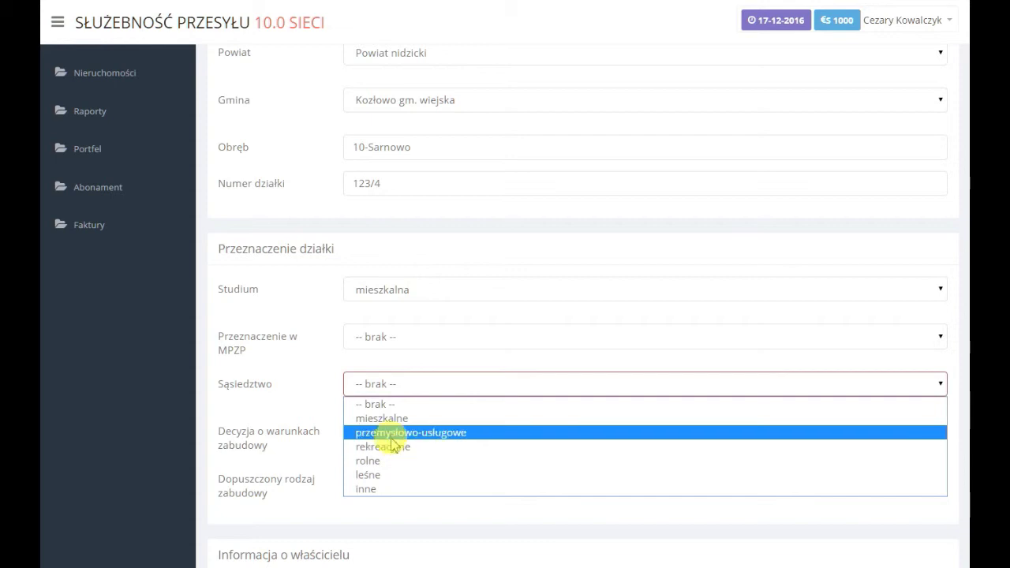
pyautogui.click(398, 417)
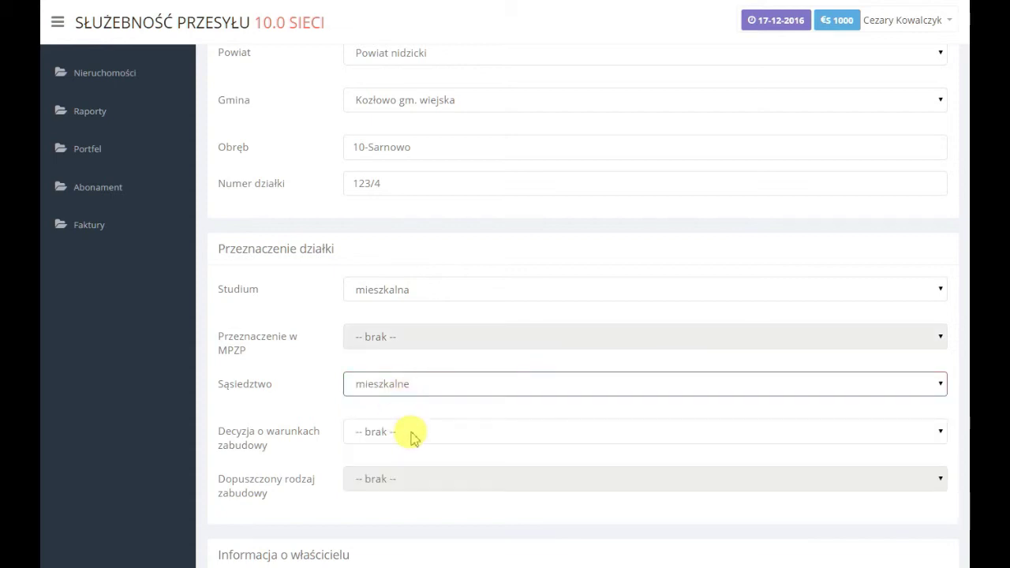
pyautogui.click(414, 436)
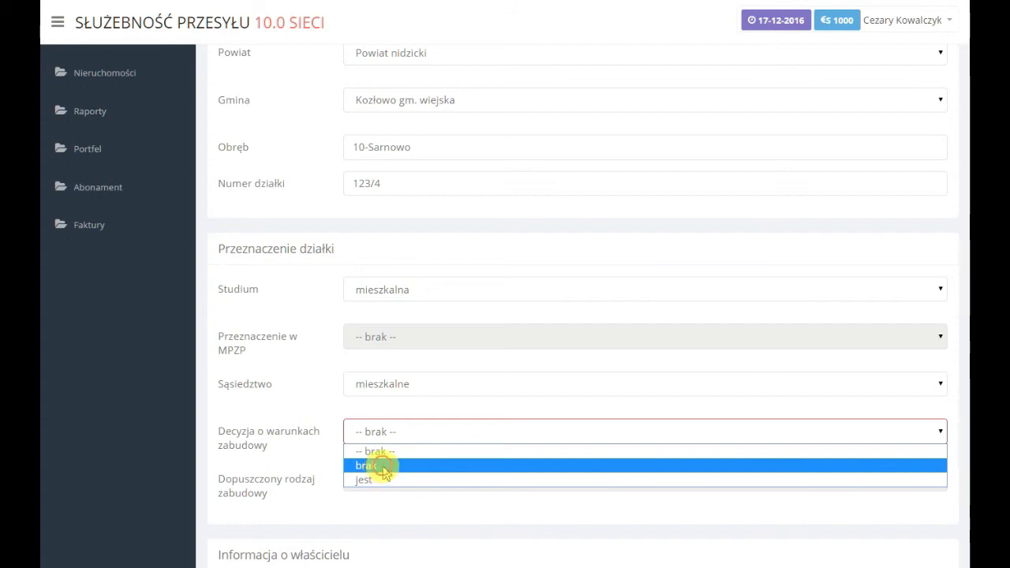
pyautogui.click(383, 465)
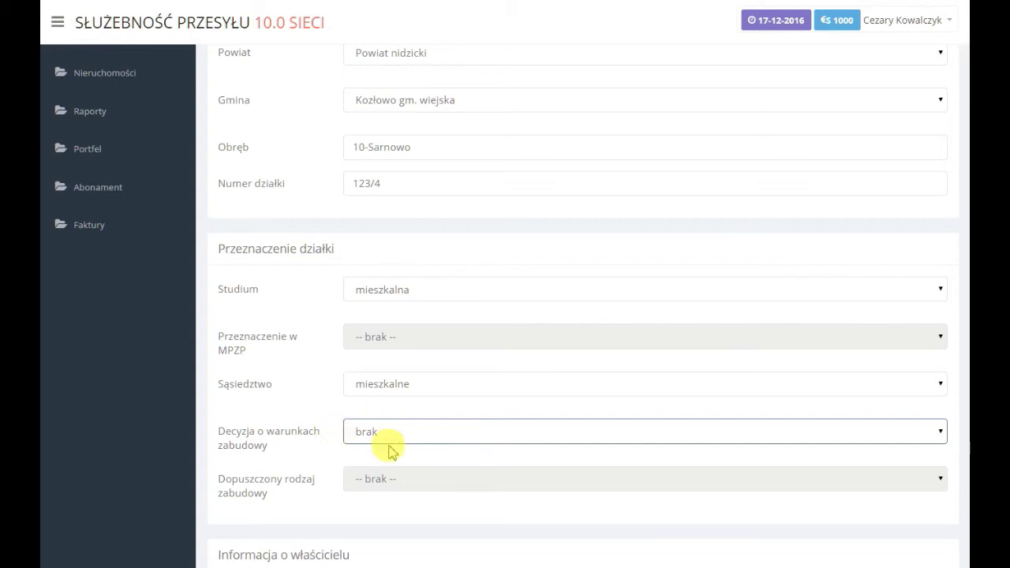
pyautogui.click(393, 384)
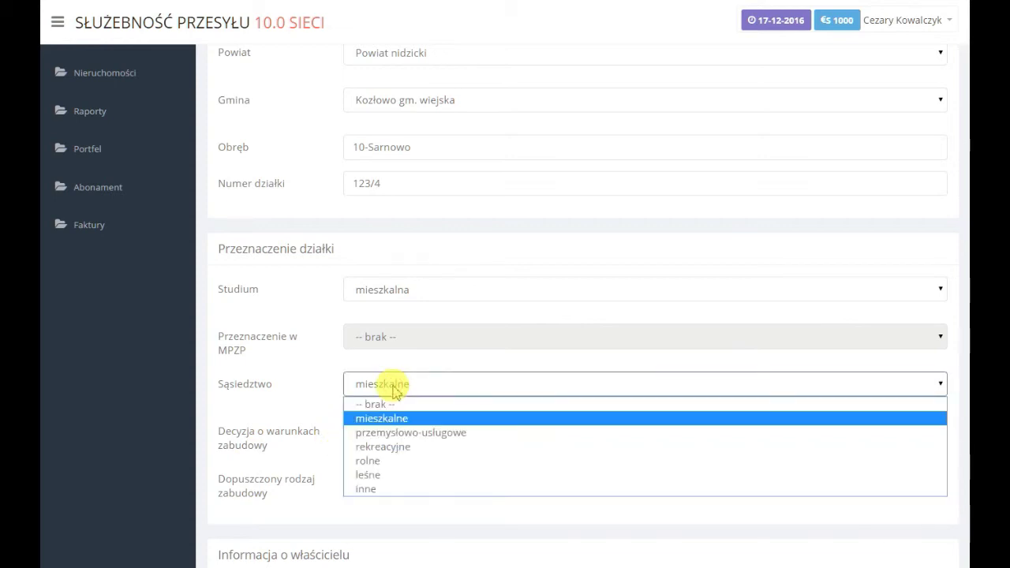
pyautogui.click(392, 433)
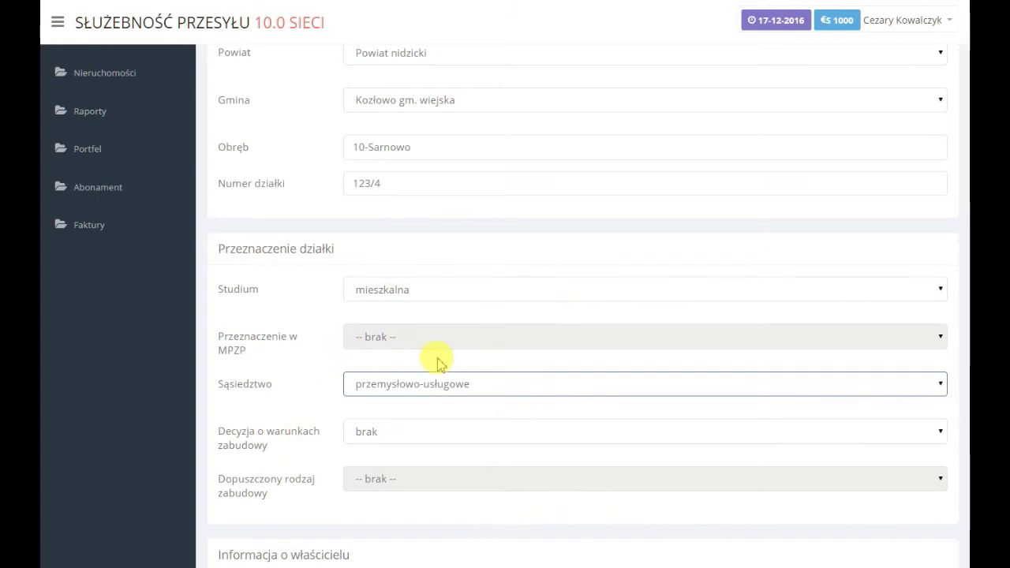
# Reset Sąsiedztwo and the building-conditions decision to -- brak --, then set MPZP to mieszkalna.
pyautogui.click(450, 387)
pyautogui.click(387, 403)
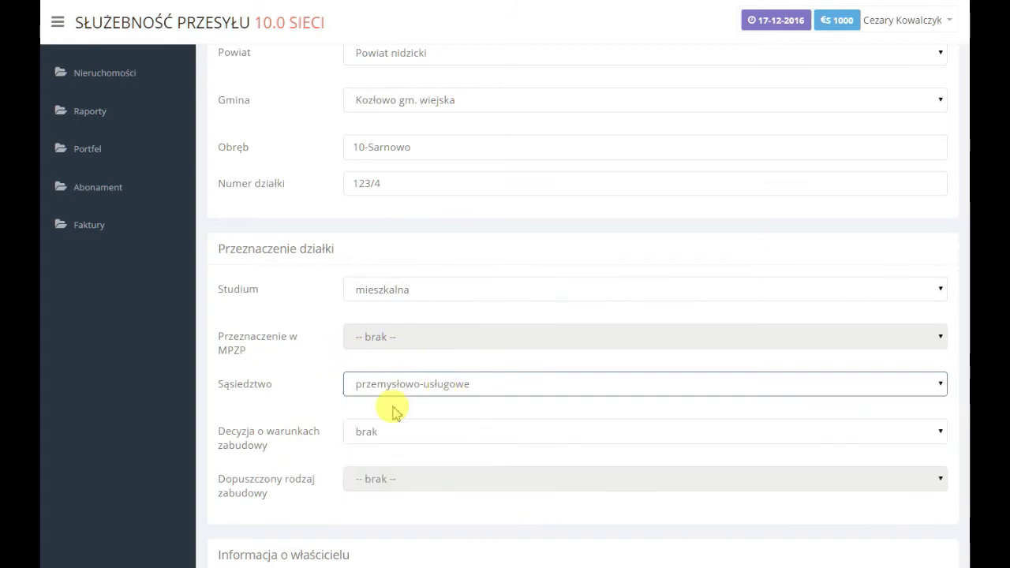
pyautogui.click(403, 434)
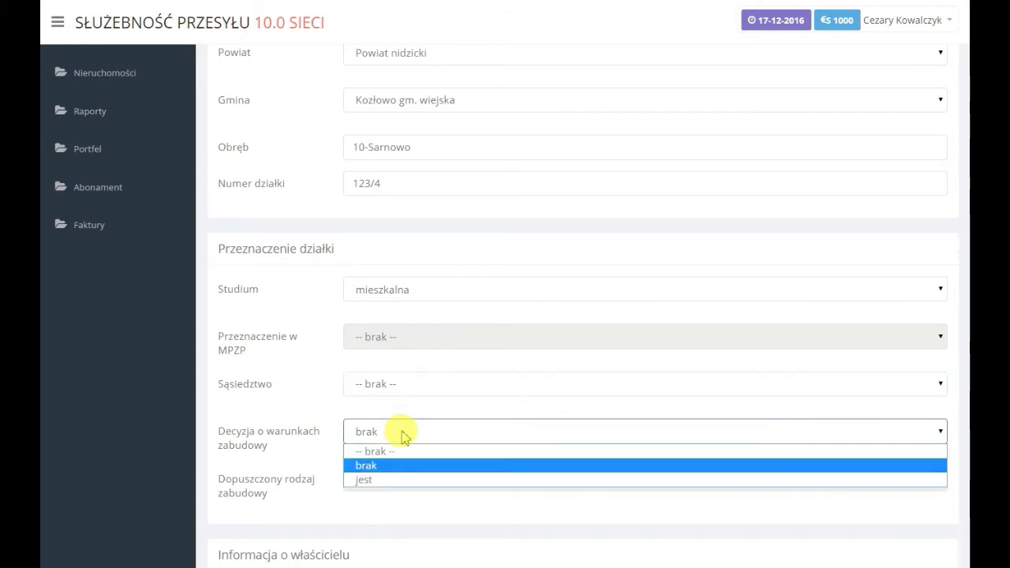
pyautogui.click(412, 340)
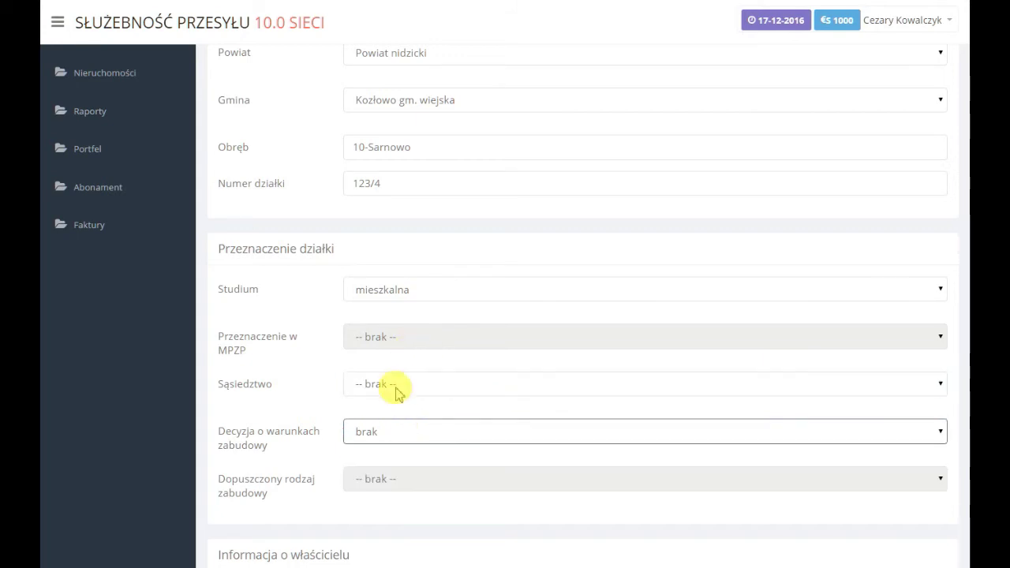
pyautogui.click(397, 434)
pyautogui.click(394, 449)
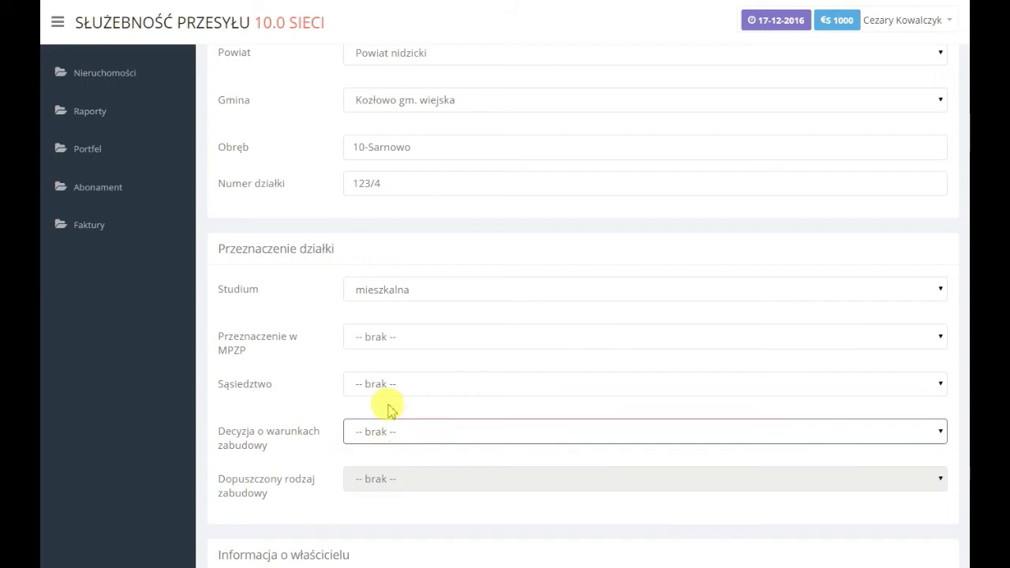
pyautogui.click(411, 342)
pyautogui.click(382, 370)
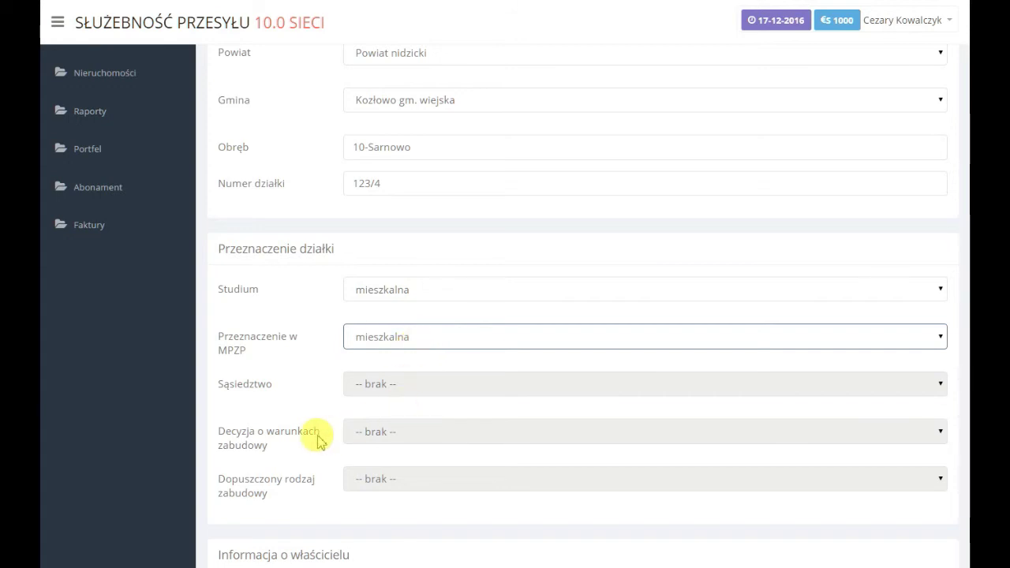
# Answer Nie for Działalność gospodarcza na nieruchomości in the owner section.
pyautogui.scroll(-2, 318, 441)
pyautogui.scroll(-2, 331, 434)
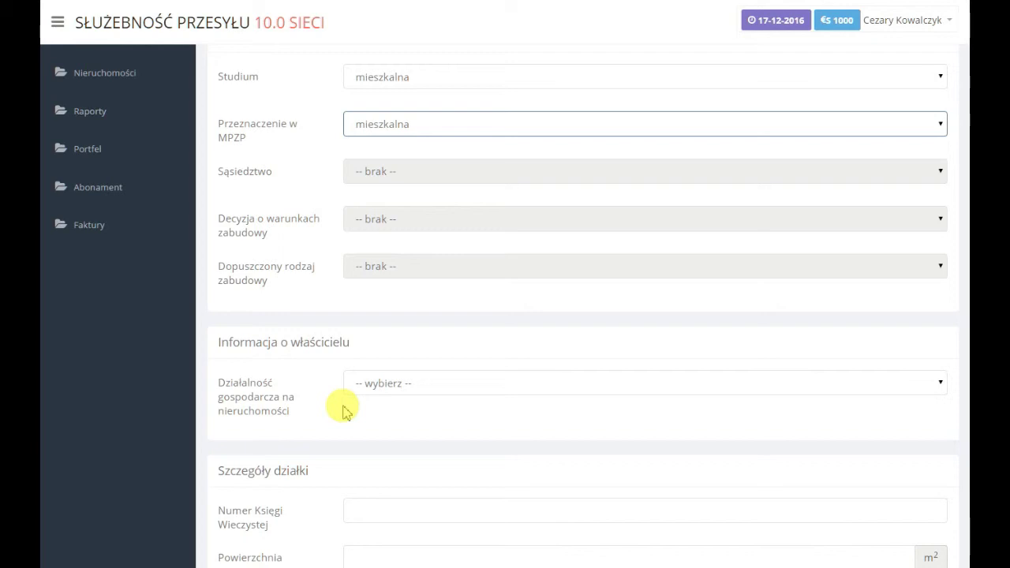
pyautogui.click(433, 379)
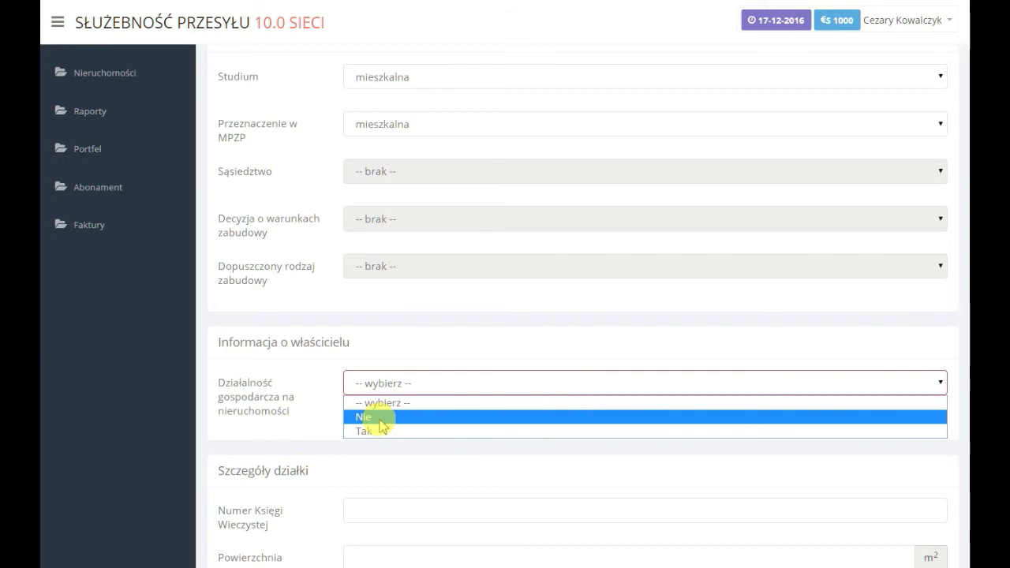
pyautogui.click(377, 417)
pyautogui.scroll(-1, 507, 287)
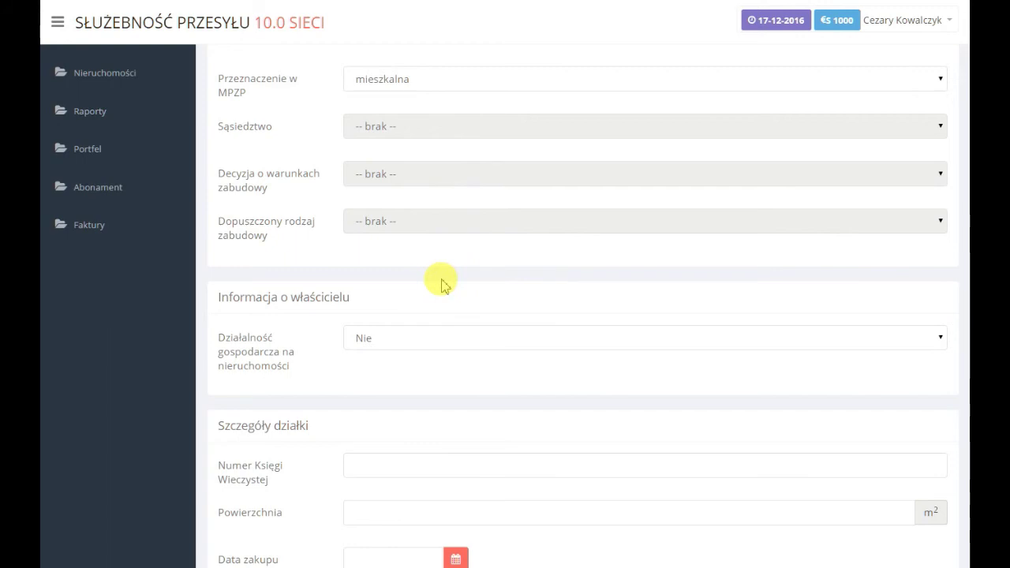
pyautogui.scroll(-3, 439, 285)
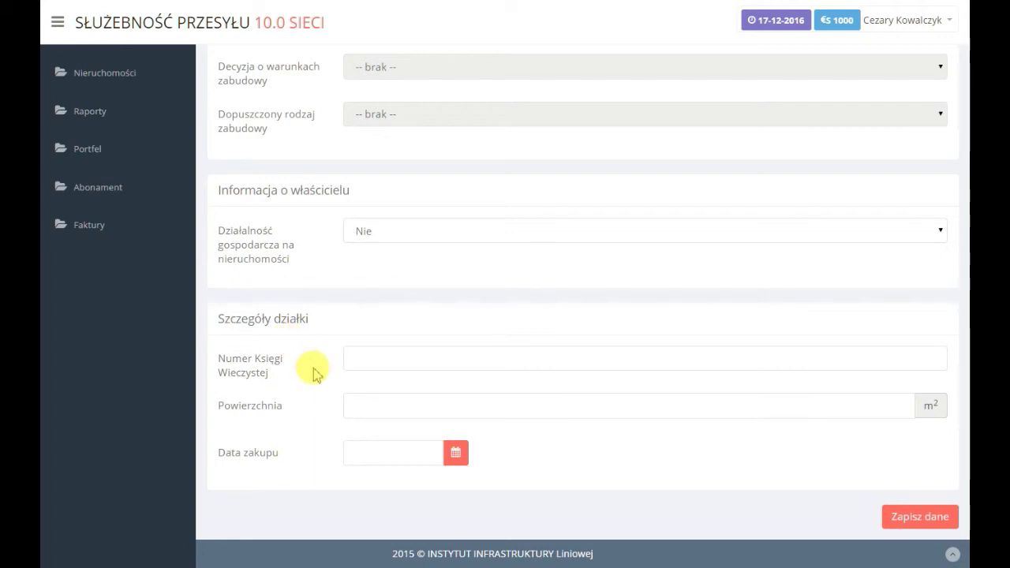
# Pick the suggested land register number and enter a Powierzchnia of 1200 m².
pyautogui.click(361, 361)
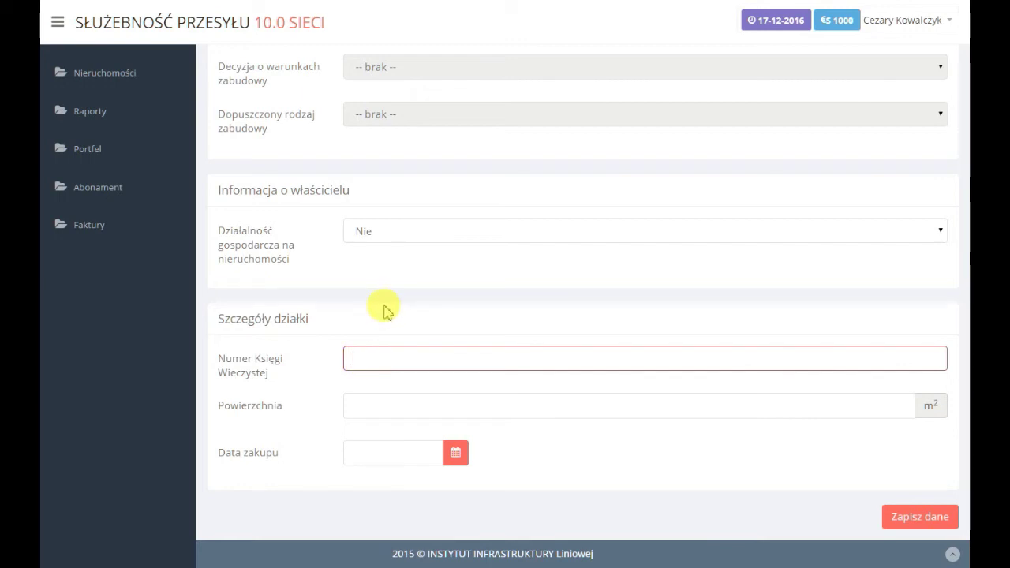
pyautogui.write('OL10/0034256/4')
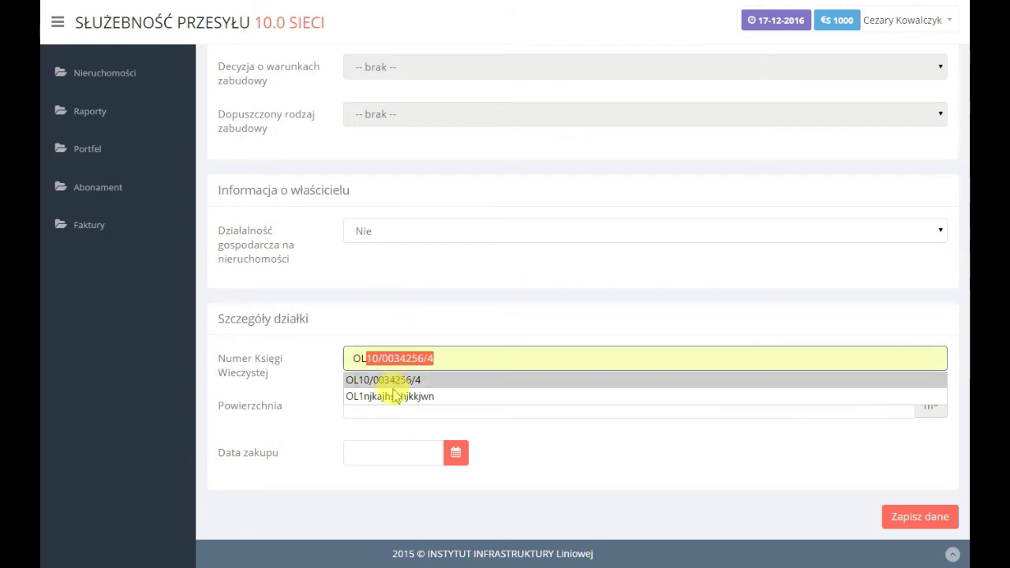
pyautogui.click(387, 381)
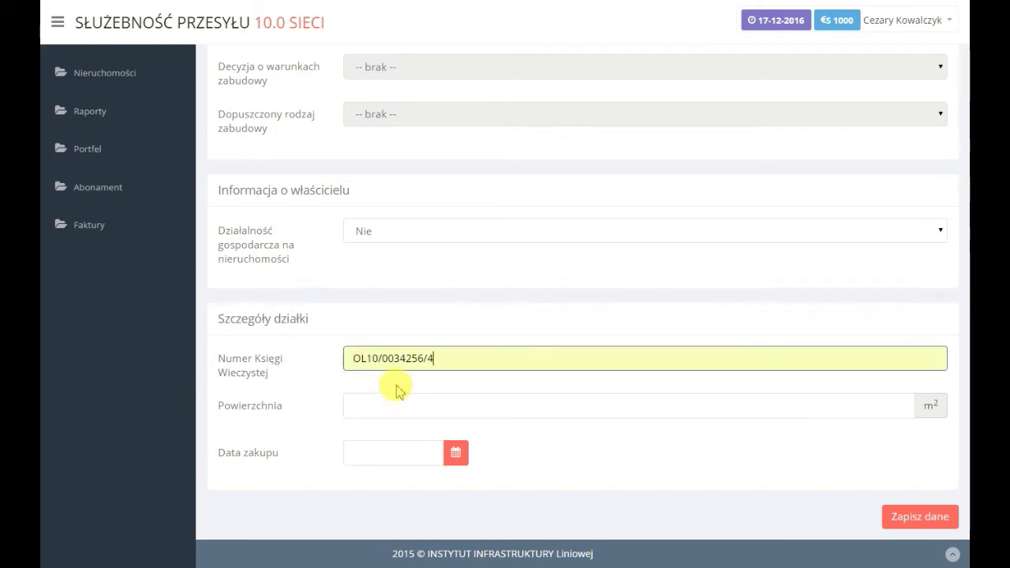
pyautogui.click(378, 407)
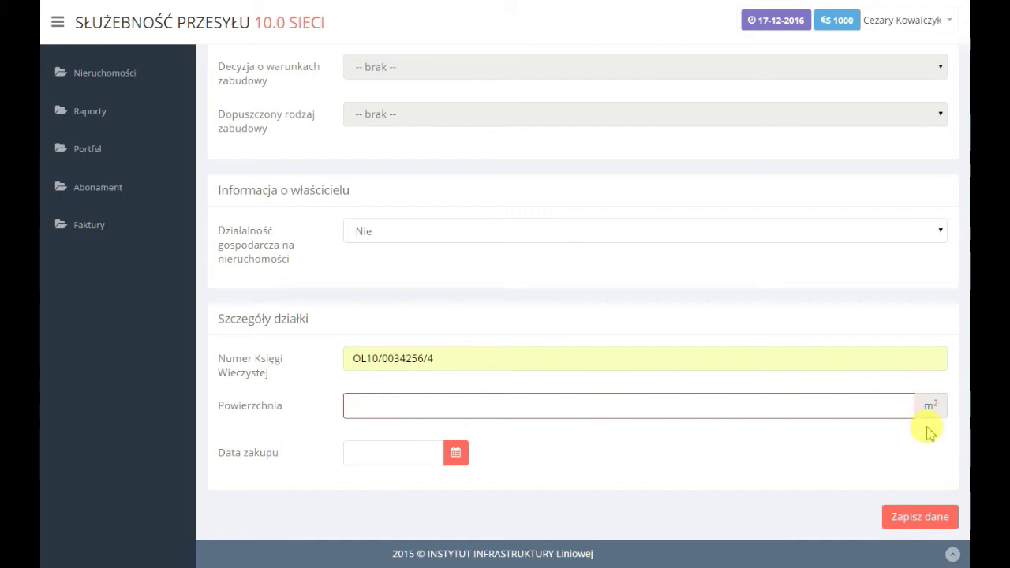
pyautogui.click(358, 408)
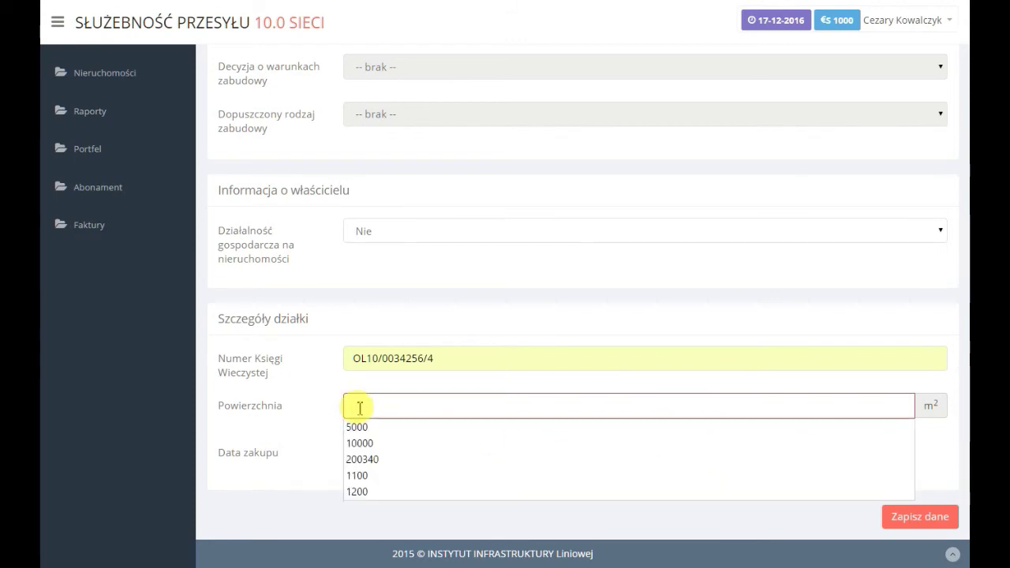
pyautogui.write('1')
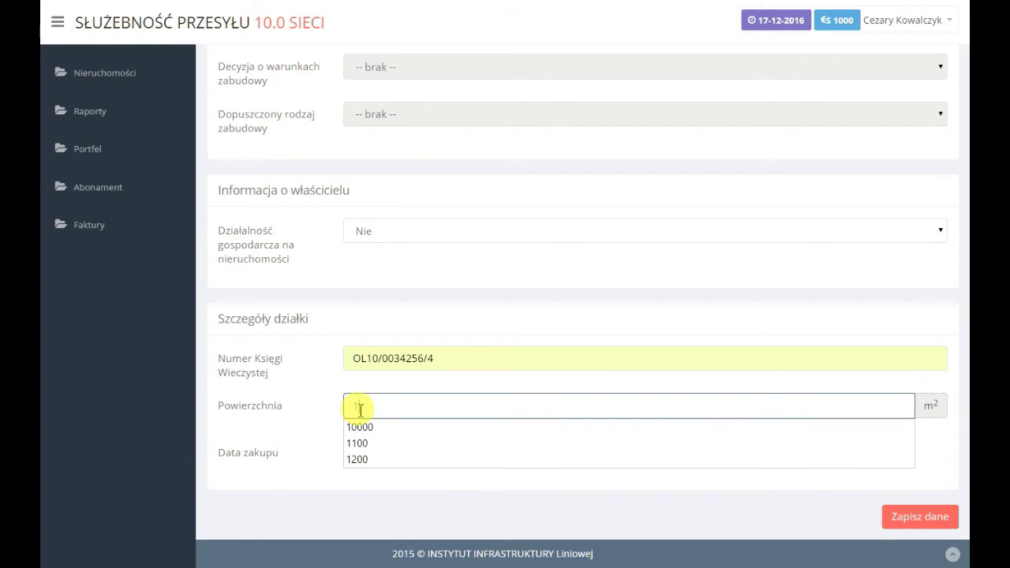
pyautogui.write('200')
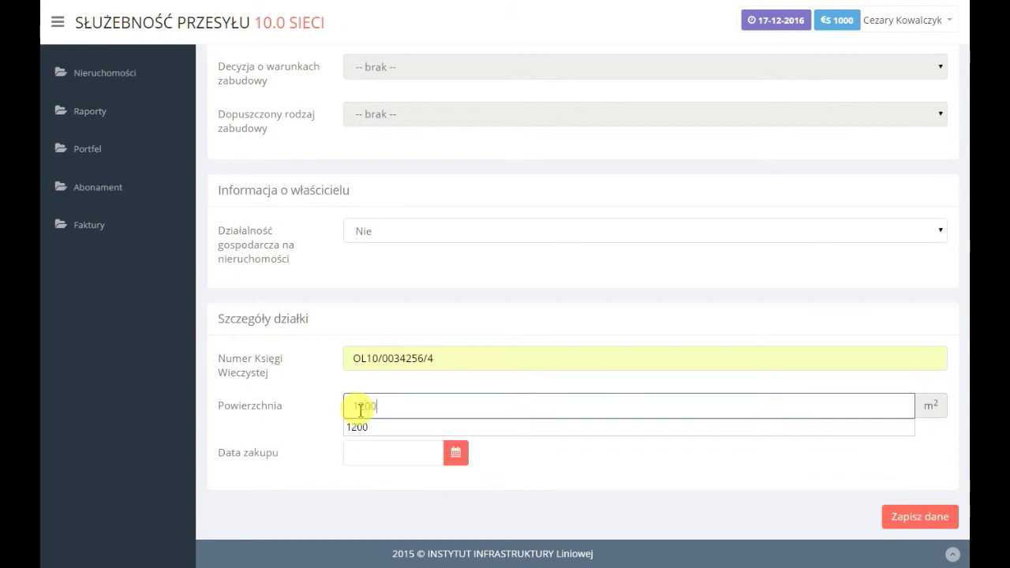
pyautogui.click(399, 387)
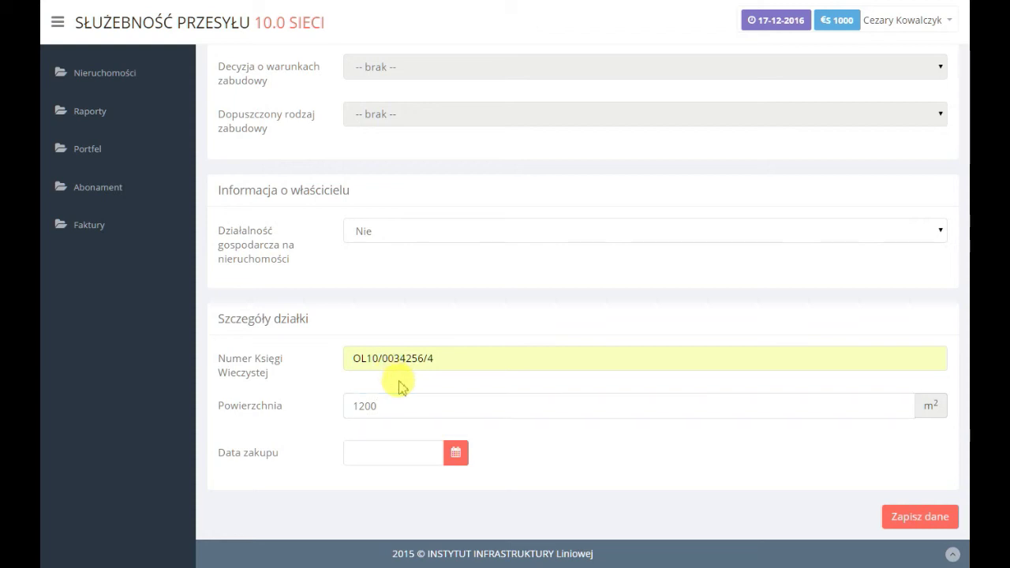
pyautogui.scroll(3, 398, 385)
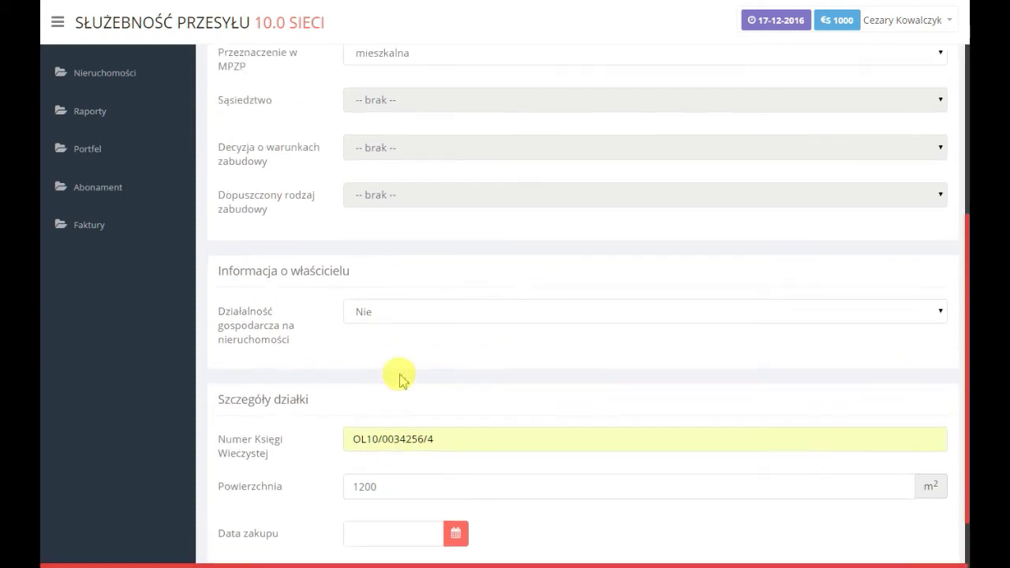
pyautogui.scroll(1, 403, 363)
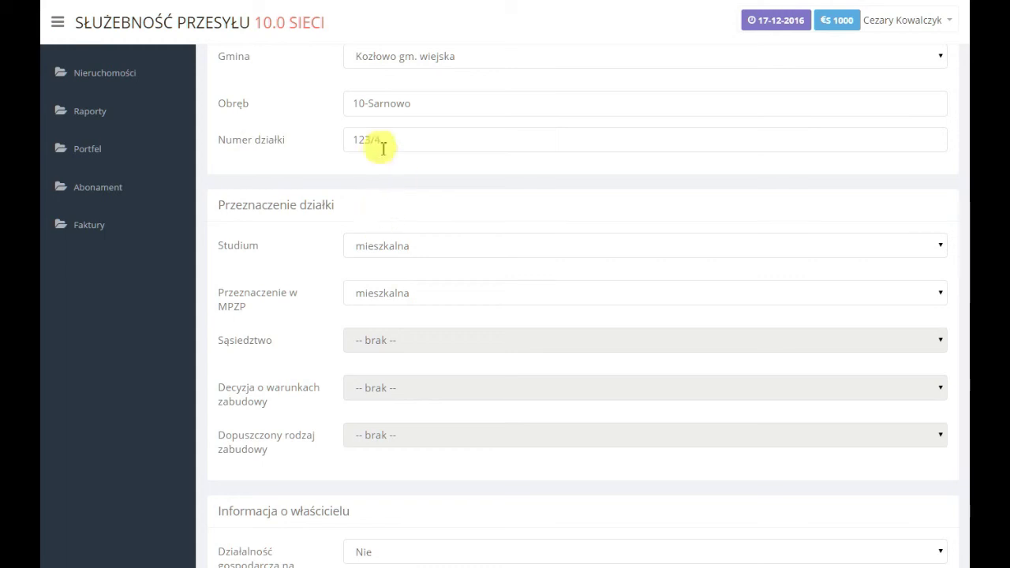
pyautogui.scroll(-2, 368, 214)
pyautogui.scroll(-2, 371, 308)
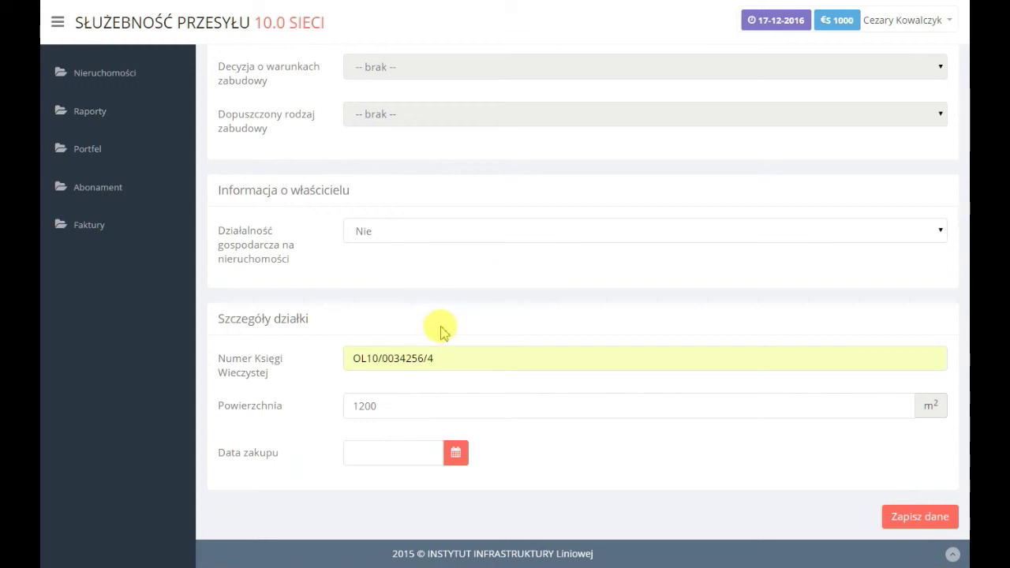
# Pick 23 June 2010 as the Data zakupu in the date picker.
pyautogui.click(394, 452)
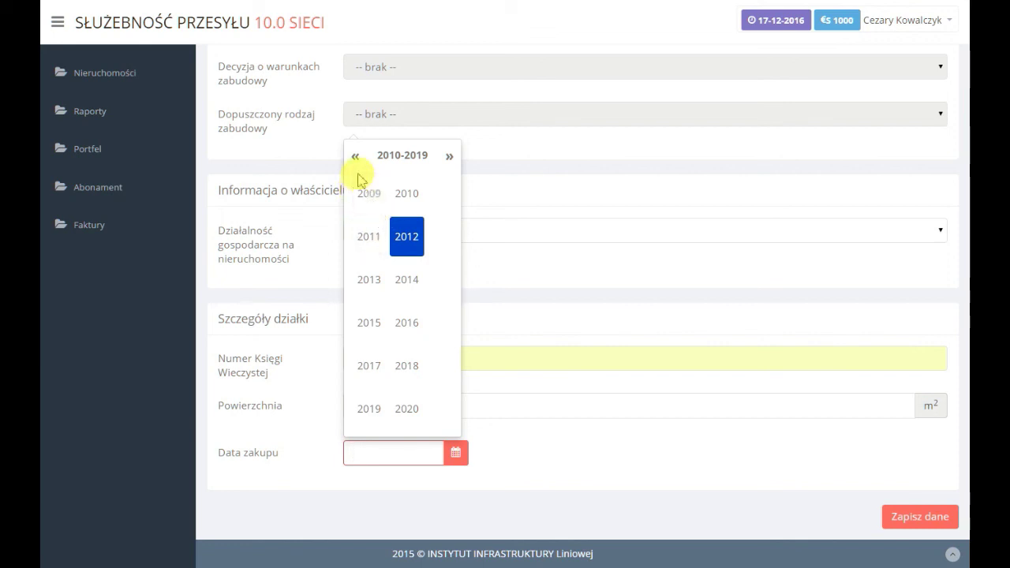
pyautogui.click(418, 204)
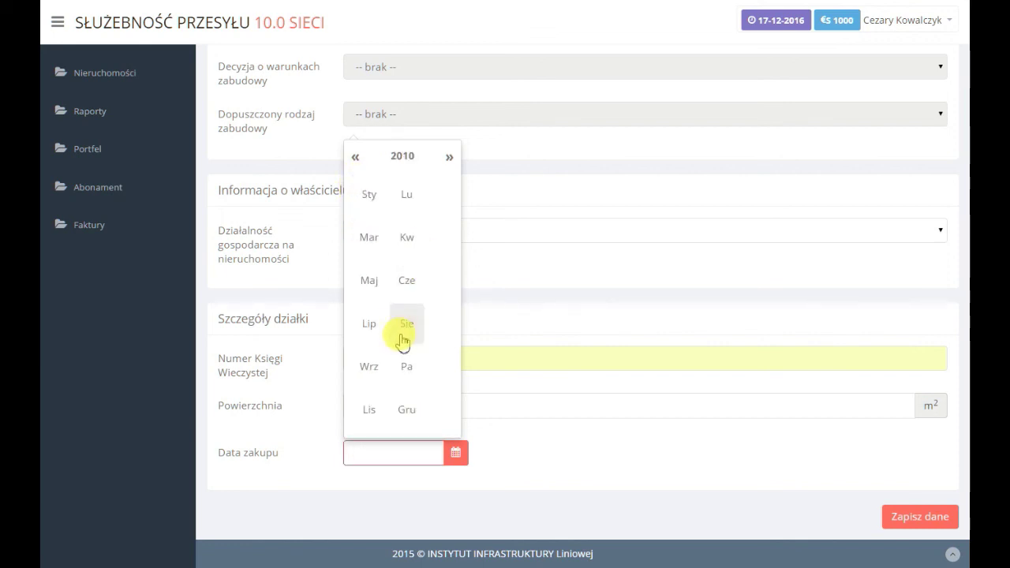
pyautogui.click(406, 284)
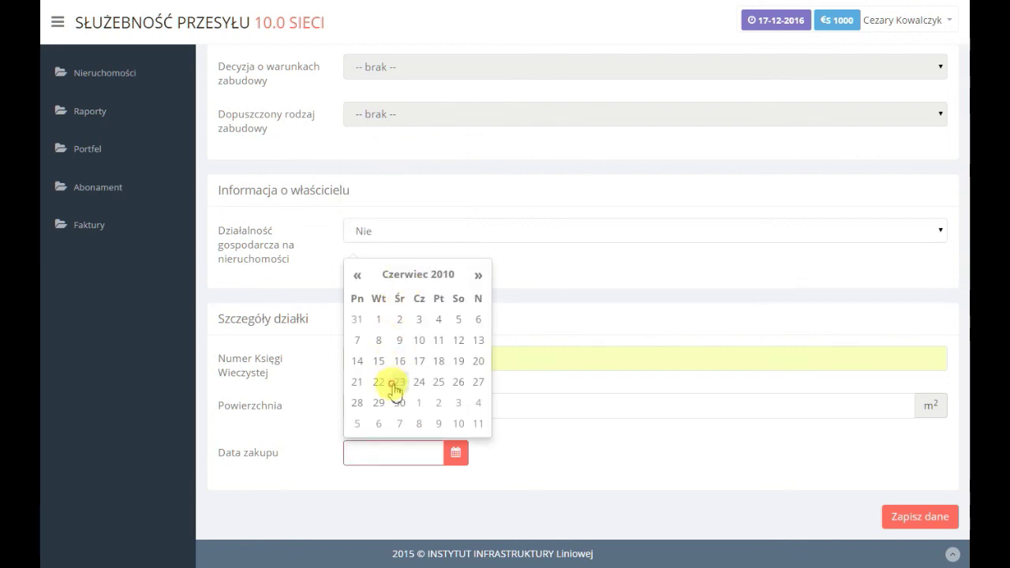
pyautogui.click(387, 384)
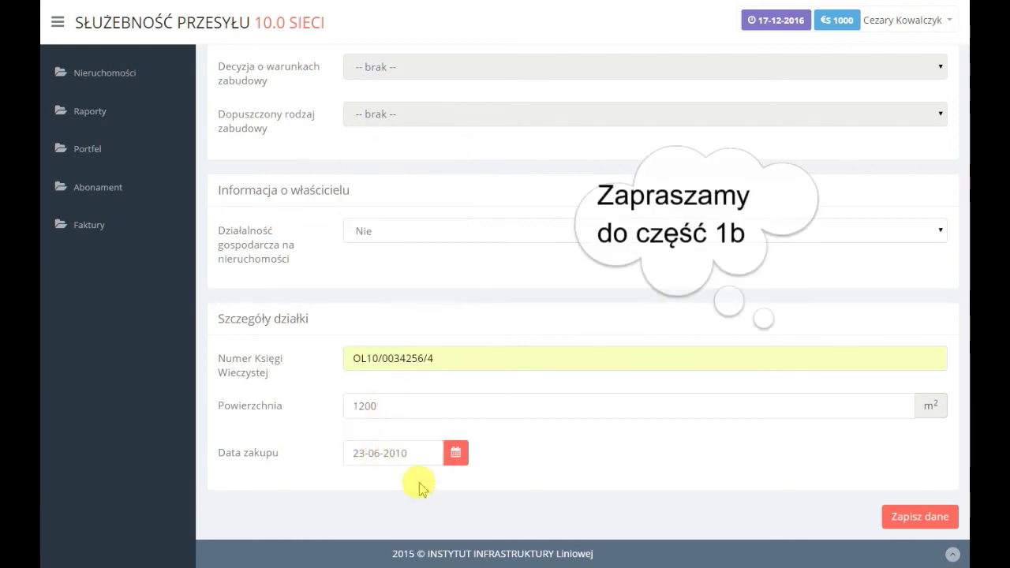